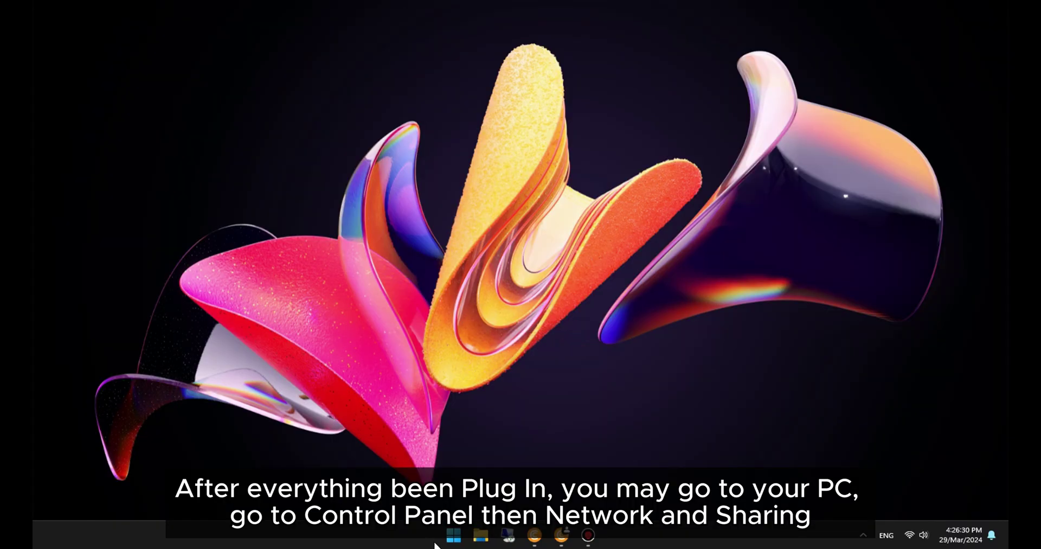
Launch Control Panel by searching 'control' and open Network and Sharing Center
click(450, 540)
text(control)
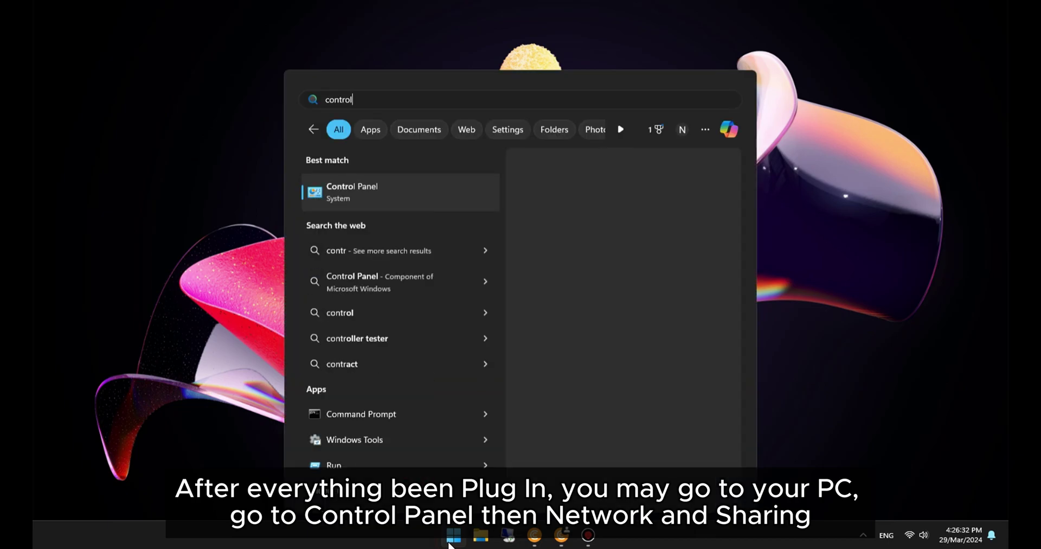
key(Return)
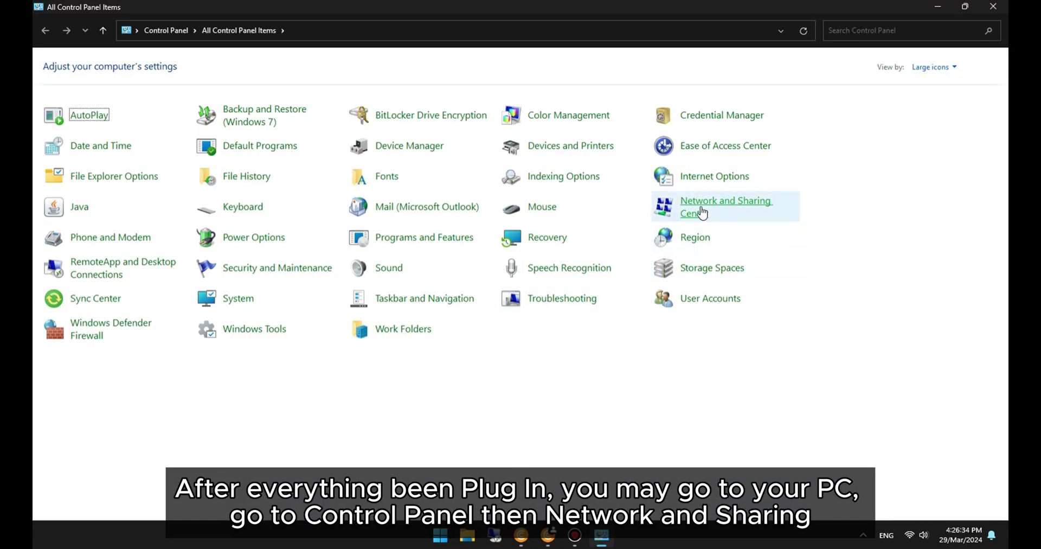
click(715, 217)
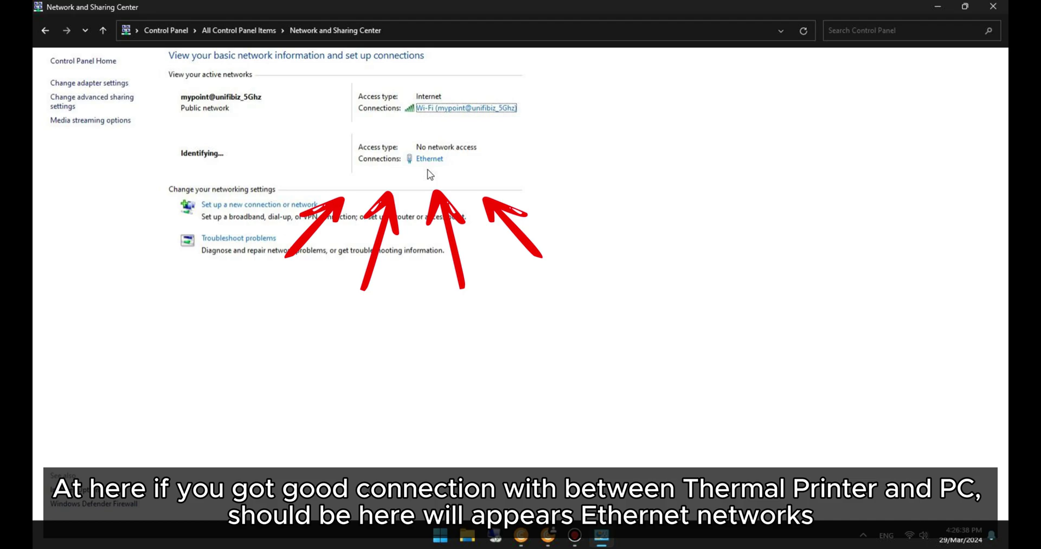
Open the Ethernet adapter's TCP/IPv4 properties and switch to a manually entered IP address
click(429, 159)
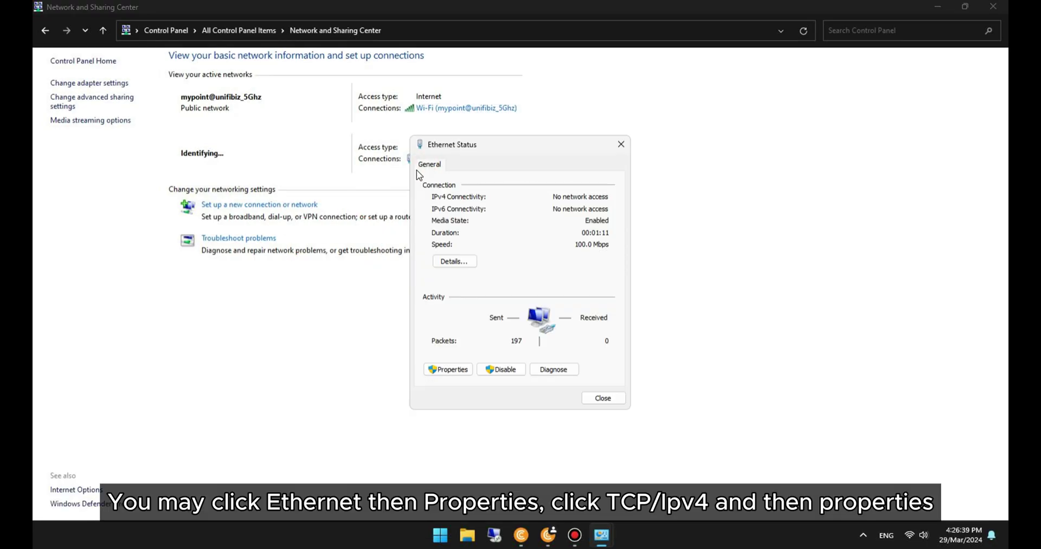
click(447, 370)
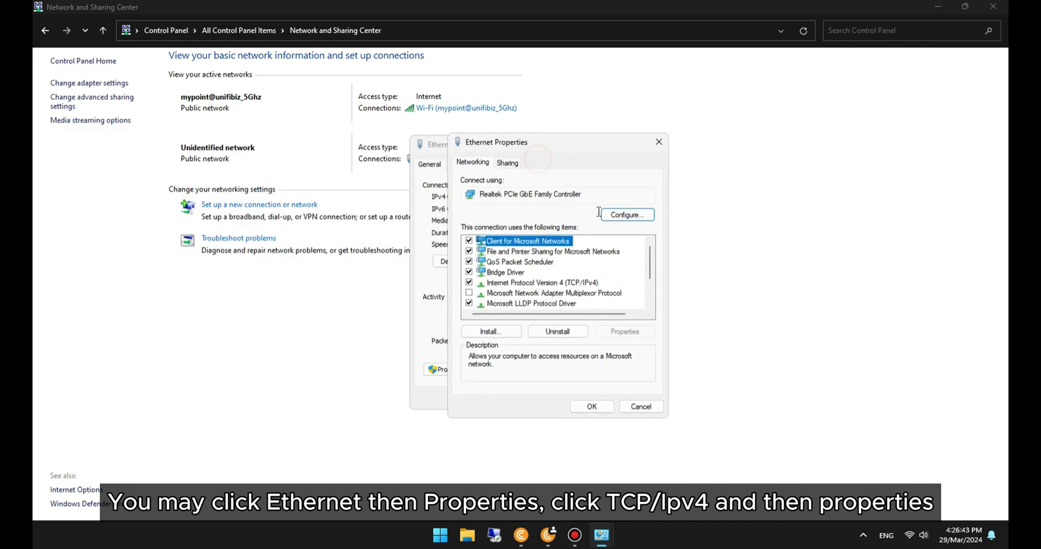
click(557, 283)
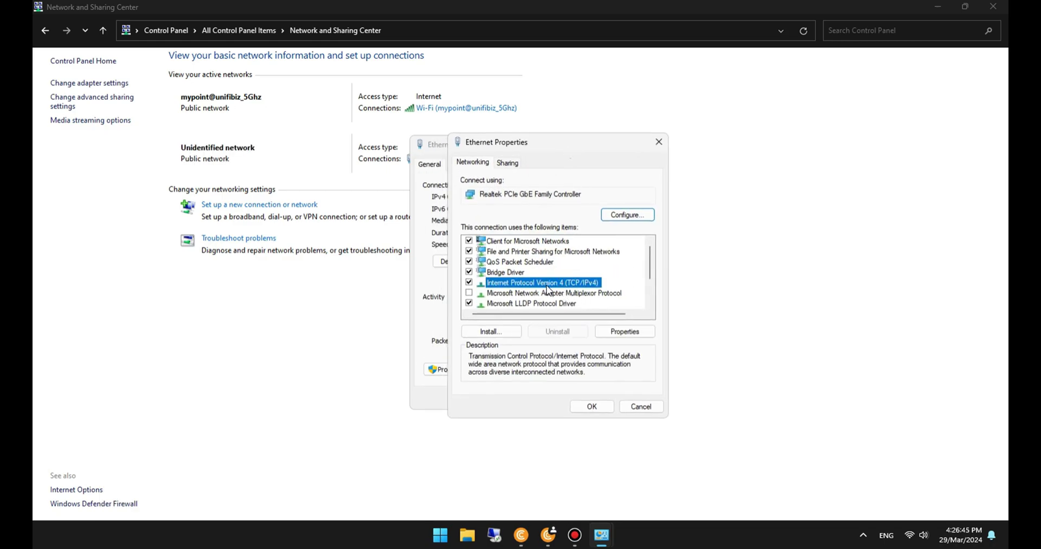
click(625, 333)
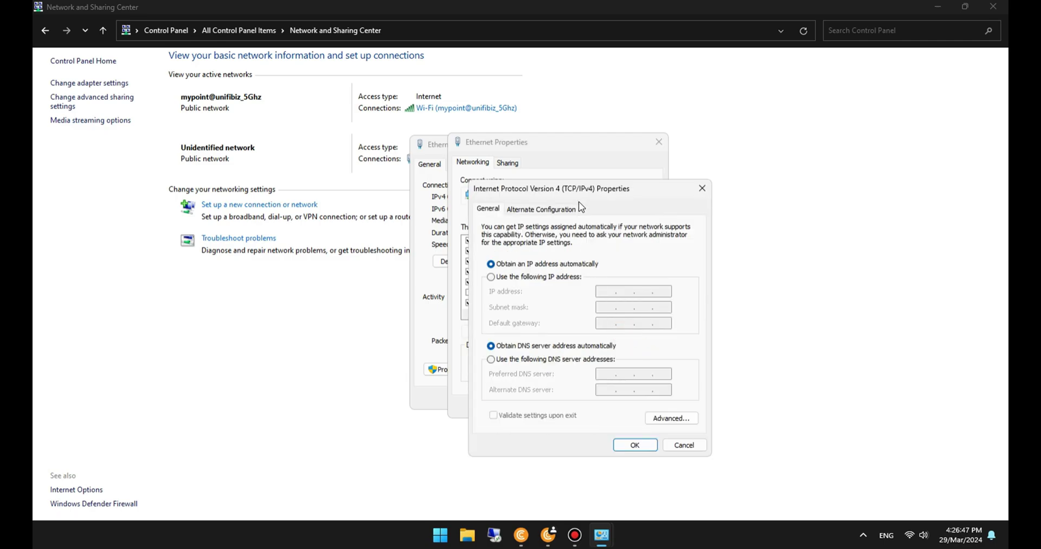
drag(583, 195, 650, 154)
click(603, 238)
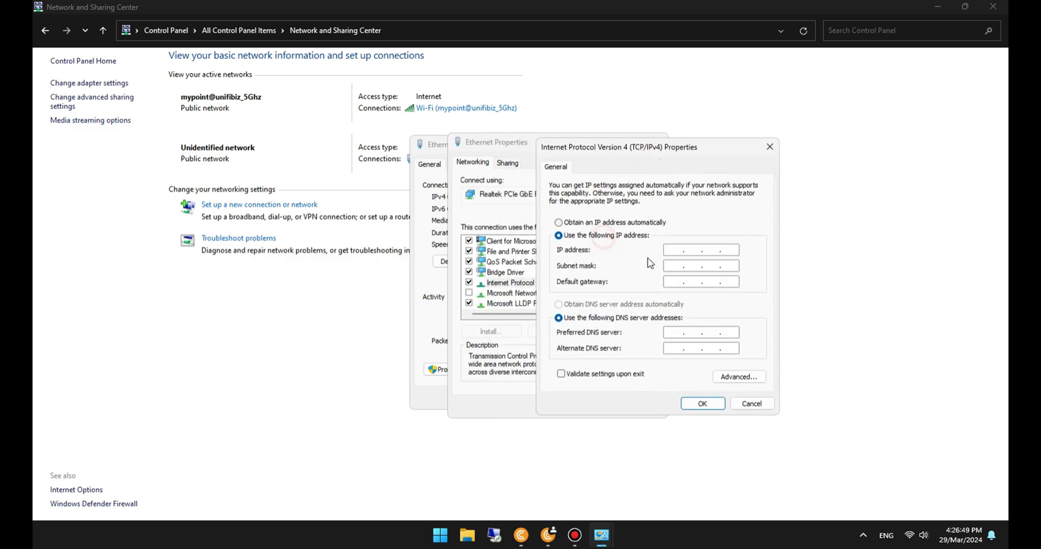
click(670, 250)
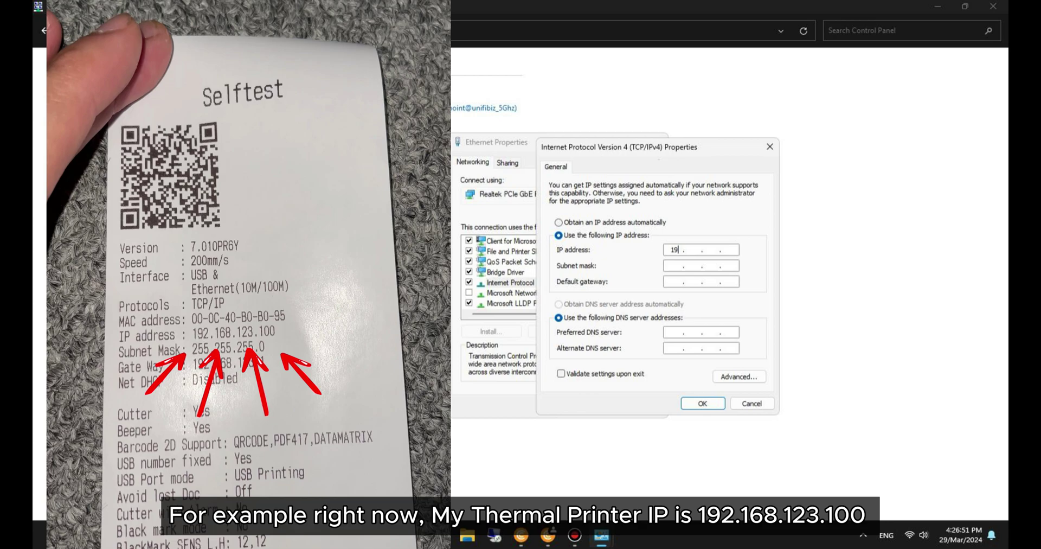
Enter IP 192.168.123.101, mask 255.255.255.0 and gateway 192.168.123.1, then confirm and close
text(2 . 168 . )
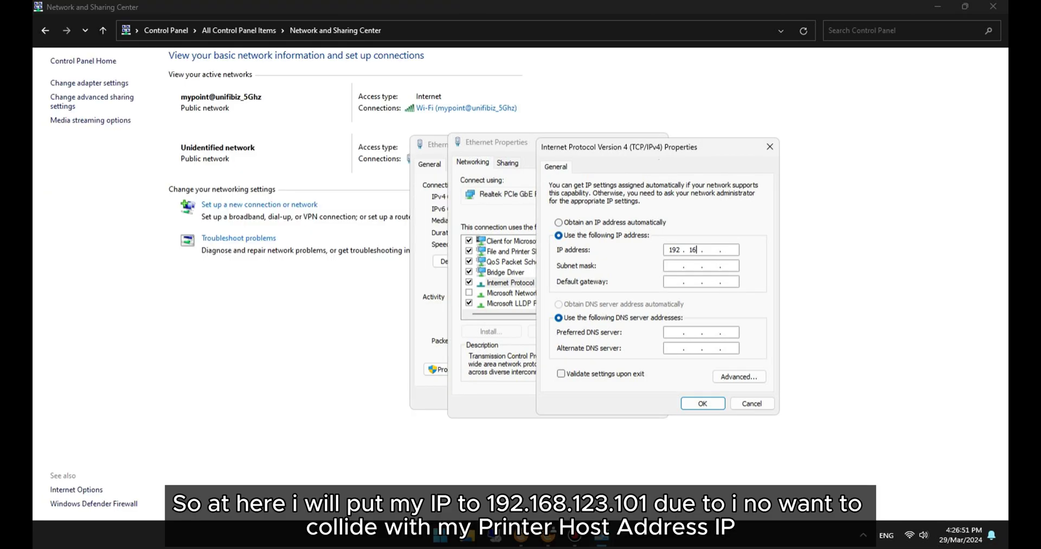
text(123 . 101)
click(674, 265)
click(670, 280)
text(192 . 168 . 123 . 1)
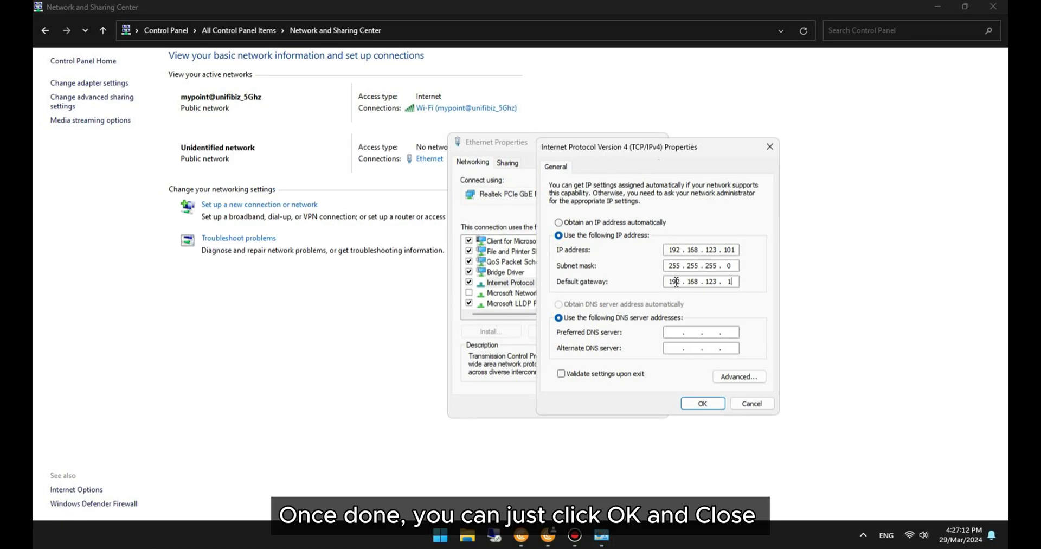
click(703, 404)
click(591, 406)
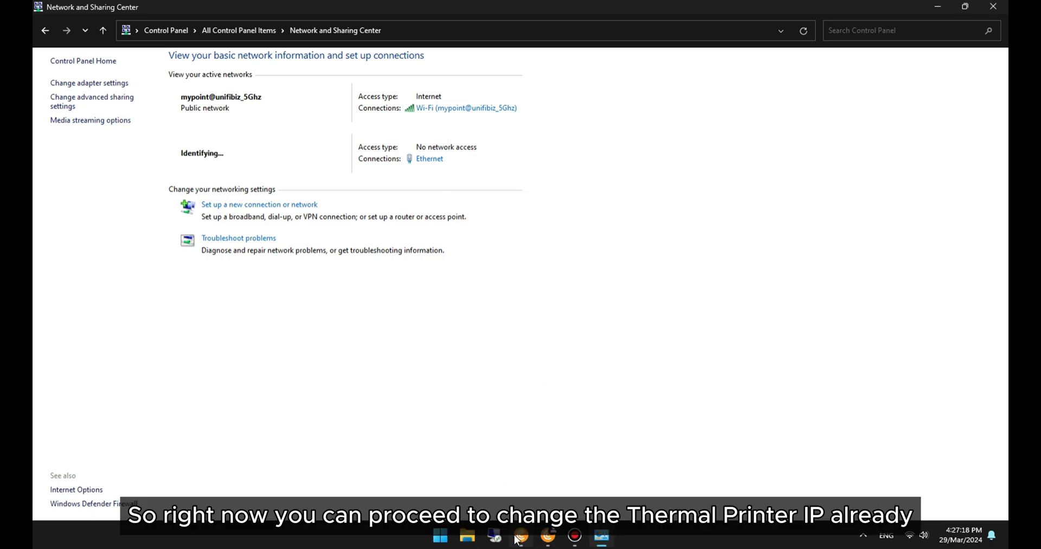
Open a CryptoTab guest window and load the printer's WebConfig at 192.168.123.100
click(531, 483)
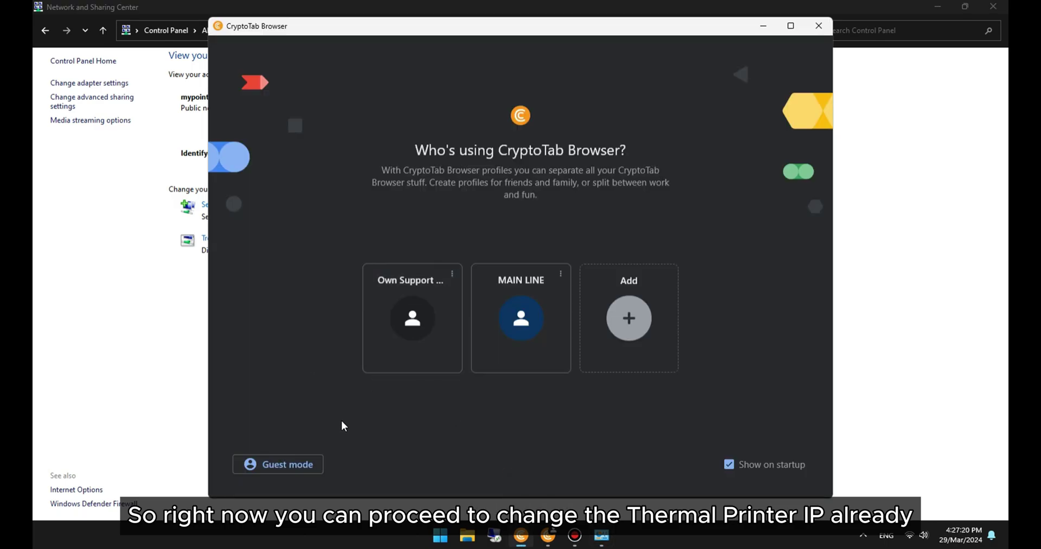
click(287, 468)
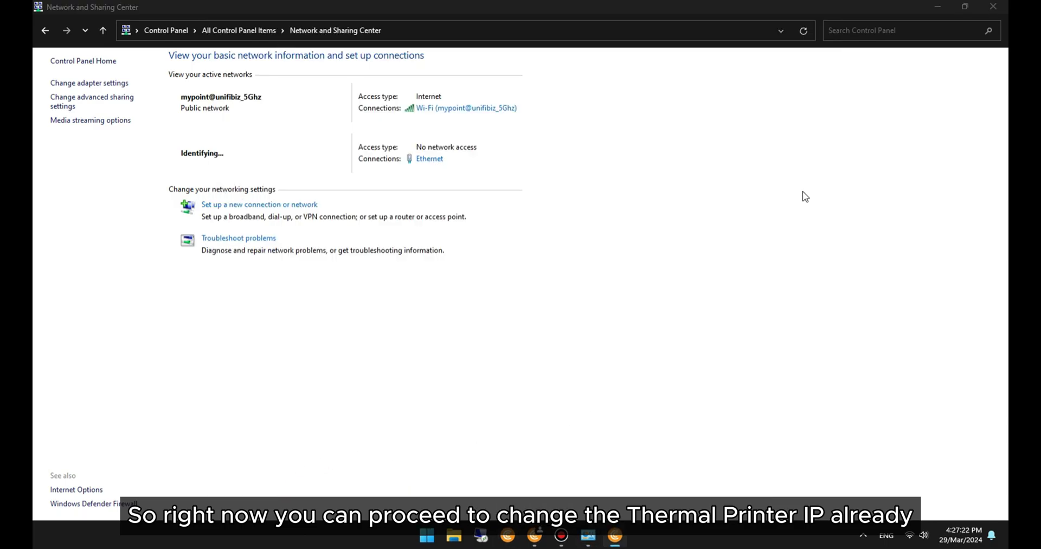
text(192)
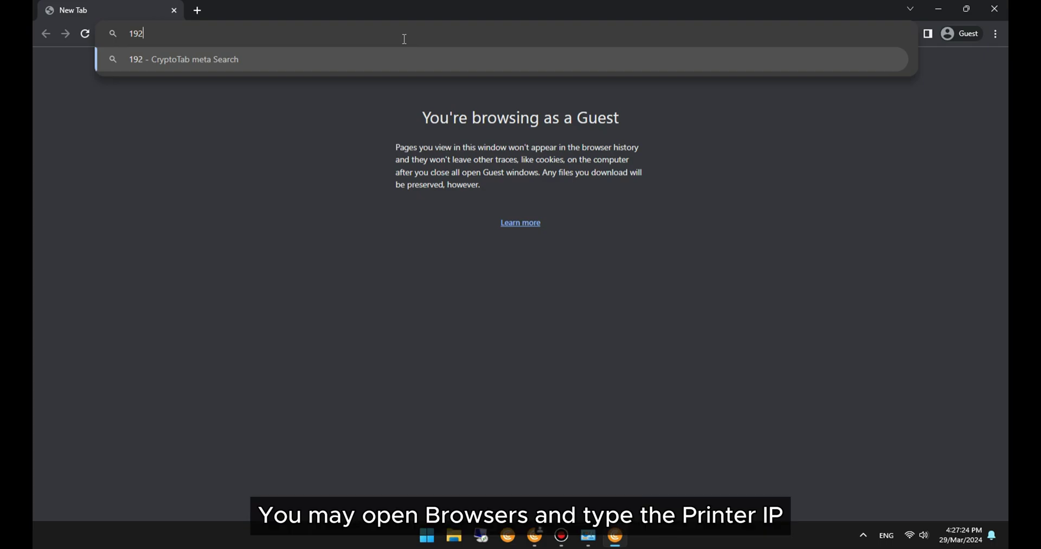
text(.168.123.100)
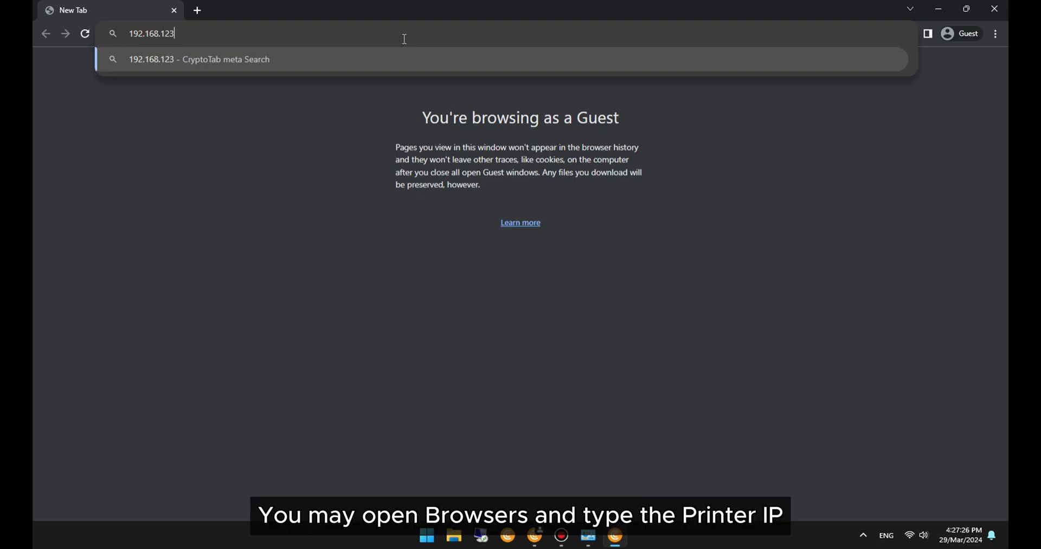
key(Return)
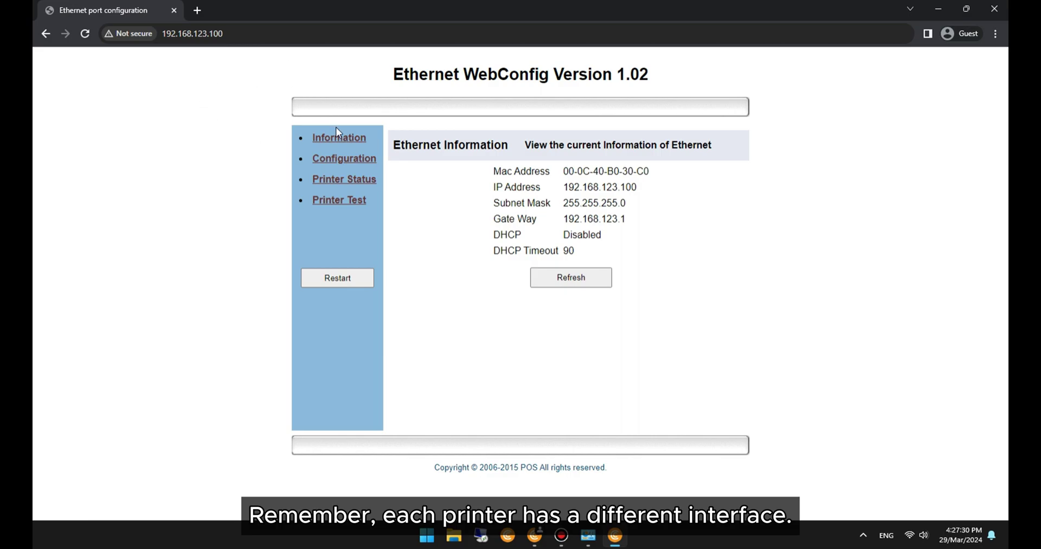
Show the printer's Ethernet Configuration page, then bring up the Windows Start menu
click(347, 158)
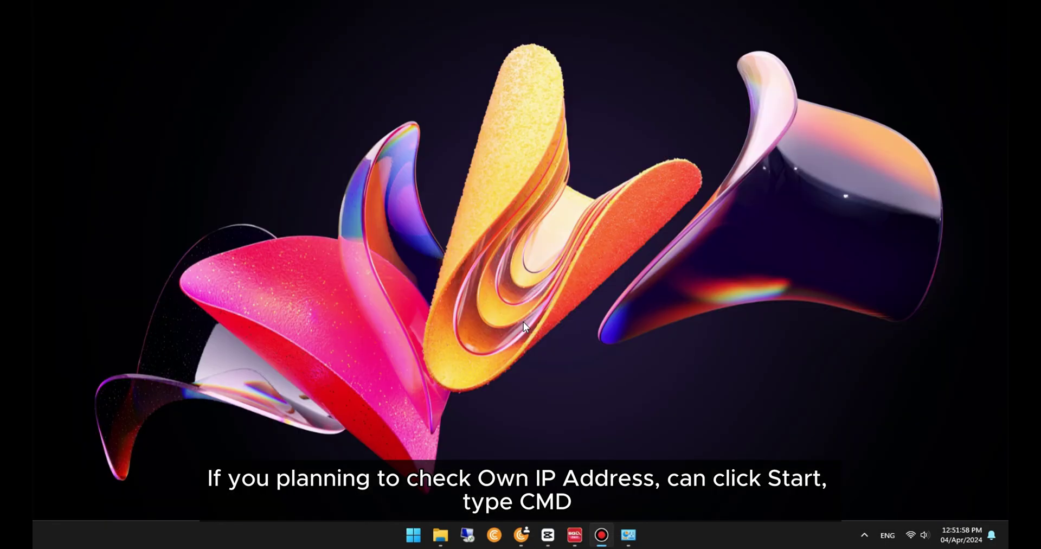
key(super)
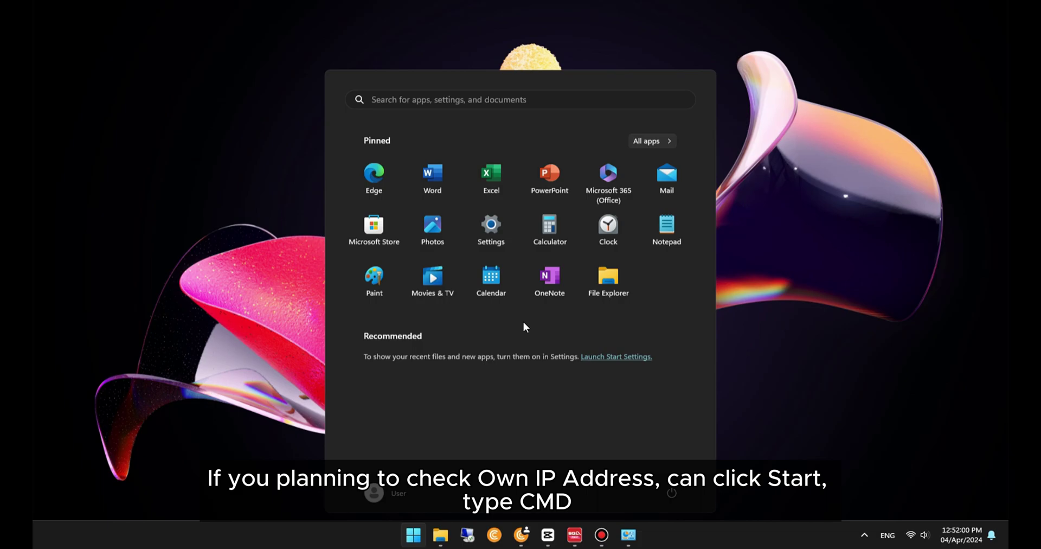
Launch Command Prompt, run ipconfig, and copy the PC's IPv4 address 192.168.5.55
text(cmd)
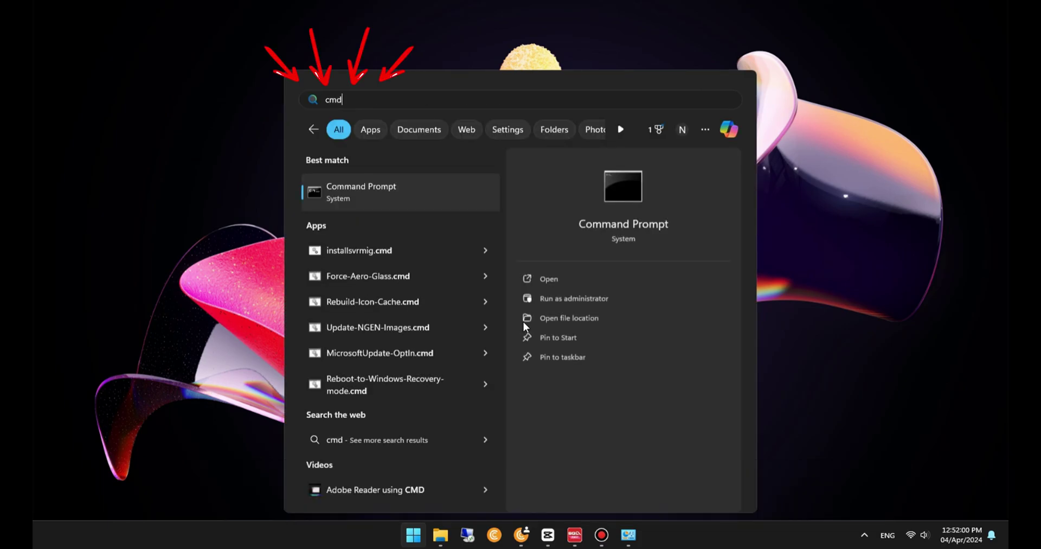
key(ctrl+shift+Return)
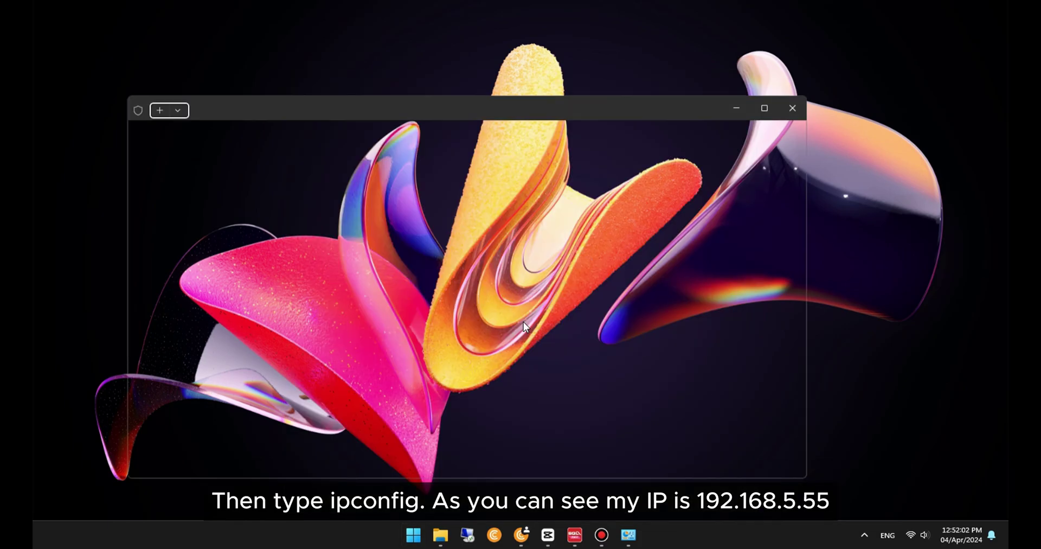
text(ipconfig)
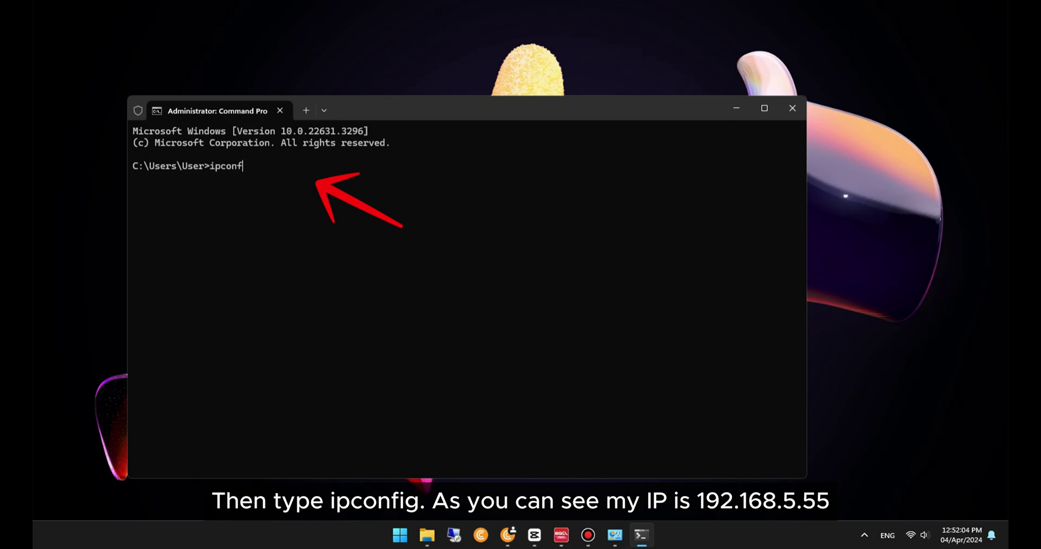
key(Return)
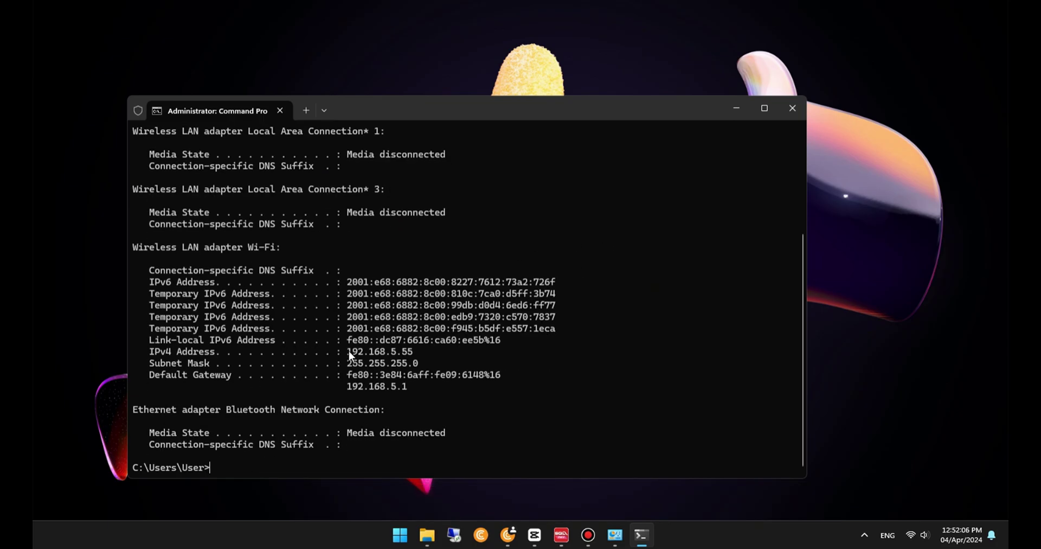
drag(348, 351, 415, 357)
key(ctrl+c)
Change the printer gateway's third octet from 123 to 5, giving 192.168.5.1
drag(347, 351, 417, 356)
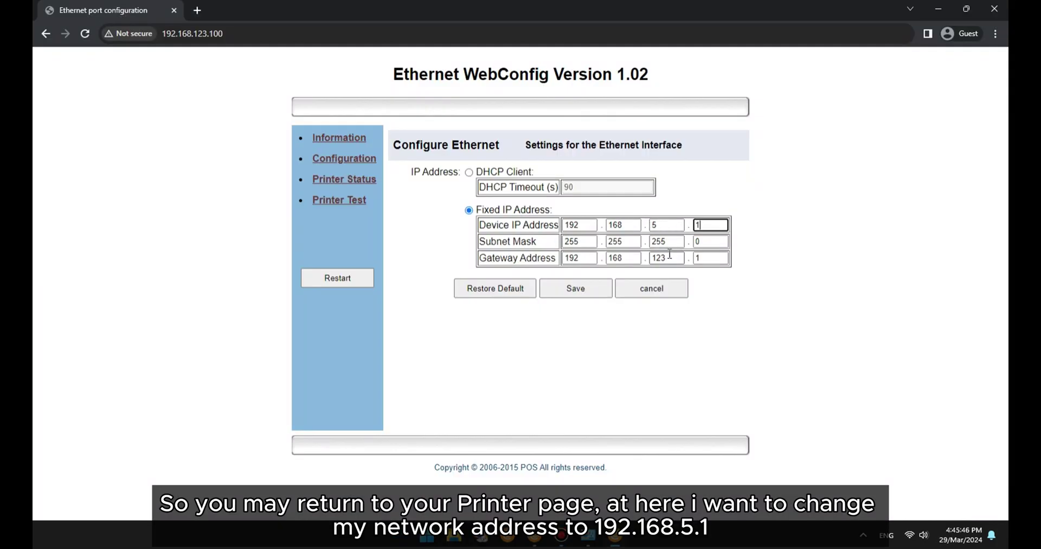
double_click(666, 257)
text(5)
click(781, 253)
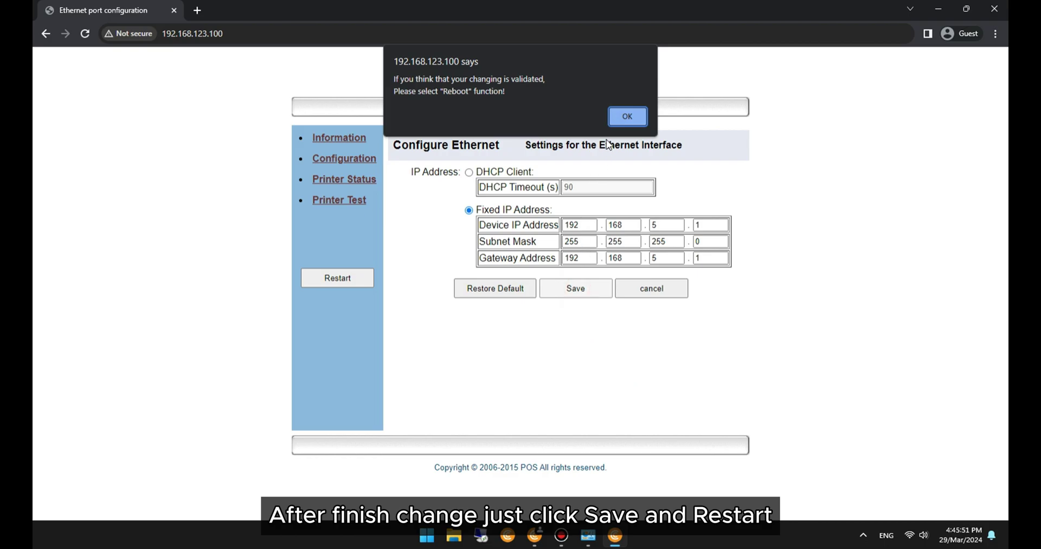
Save the new settings and restart the printer, confirming the reboot
click(622, 115)
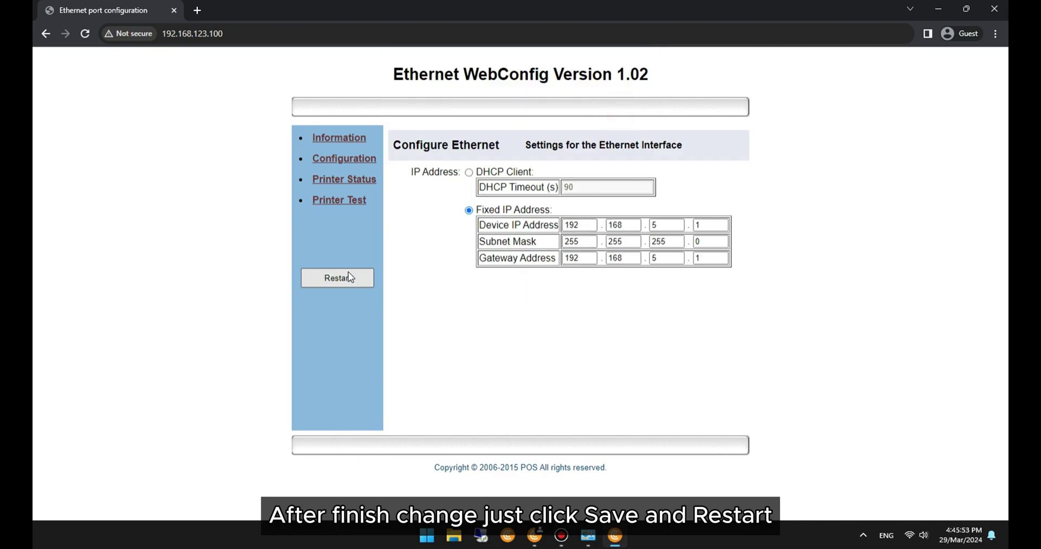
click(347, 274)
click(579, 116)
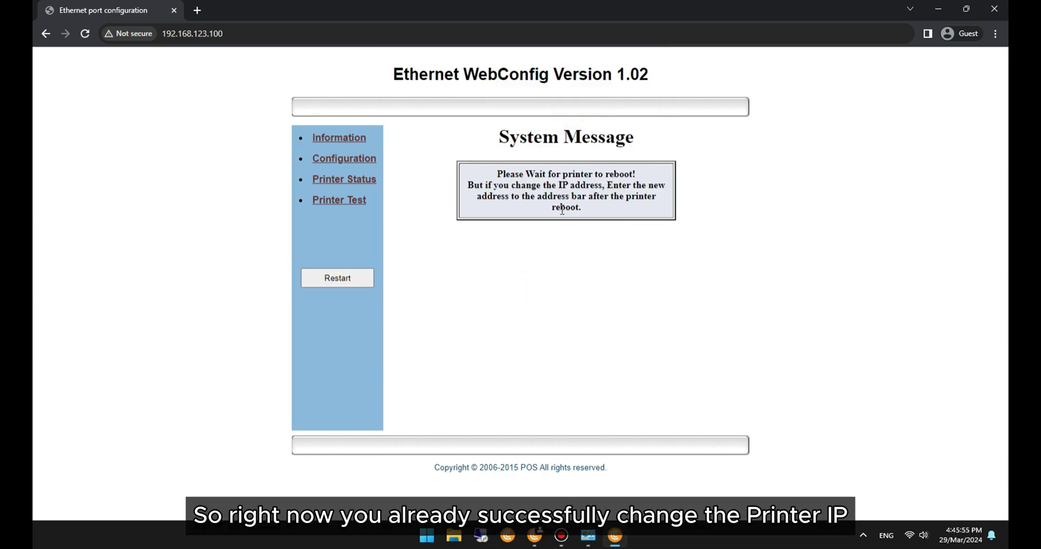